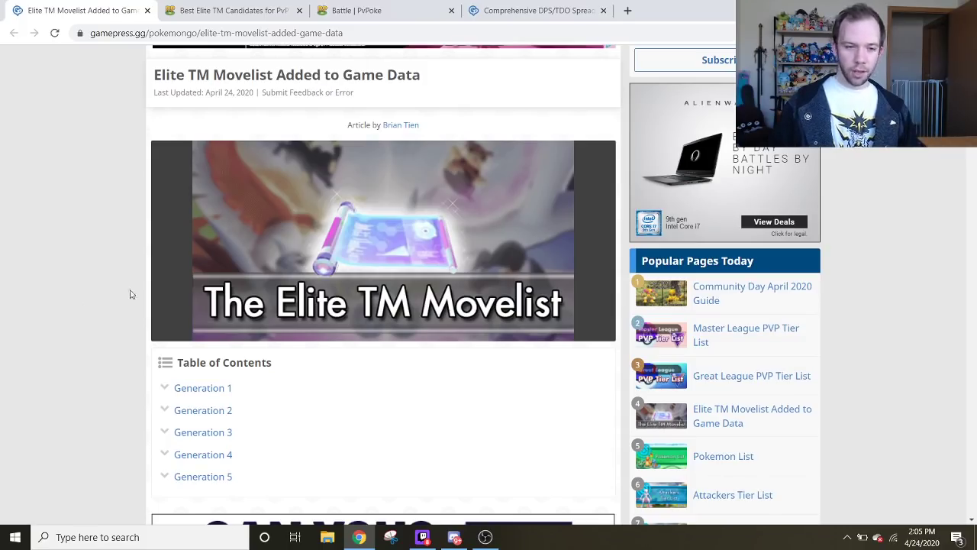
Look through the Generation 1 entries of the Elite TM movelist, checking each Pokemon's fast and charged elite moves.
{"action": "scroll", "coordinate": [115, 236], "scroll_direction": "down", "scroll_amount": 13}
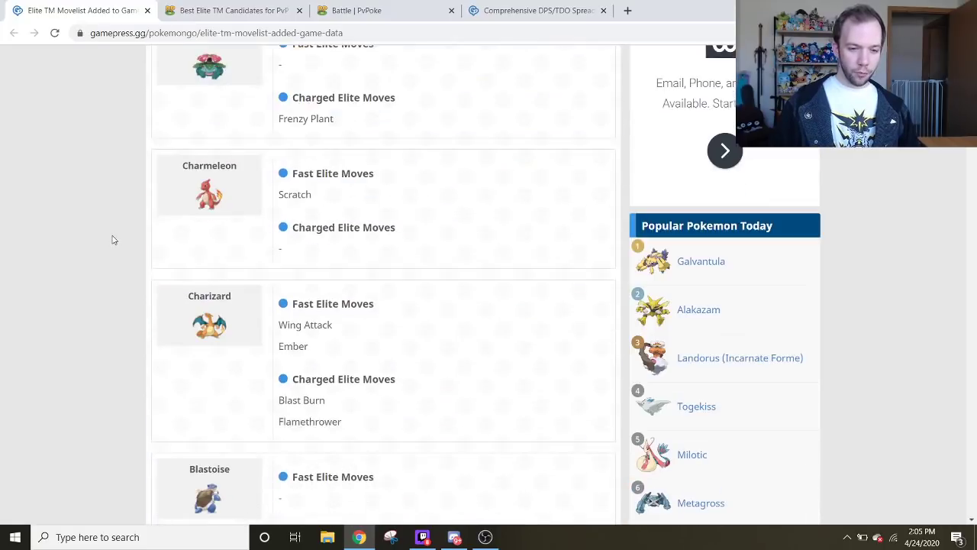
{"action": "scroll", "coordinate": [112, 240], "scroll_direction": "down", "scroll_amount": 6}
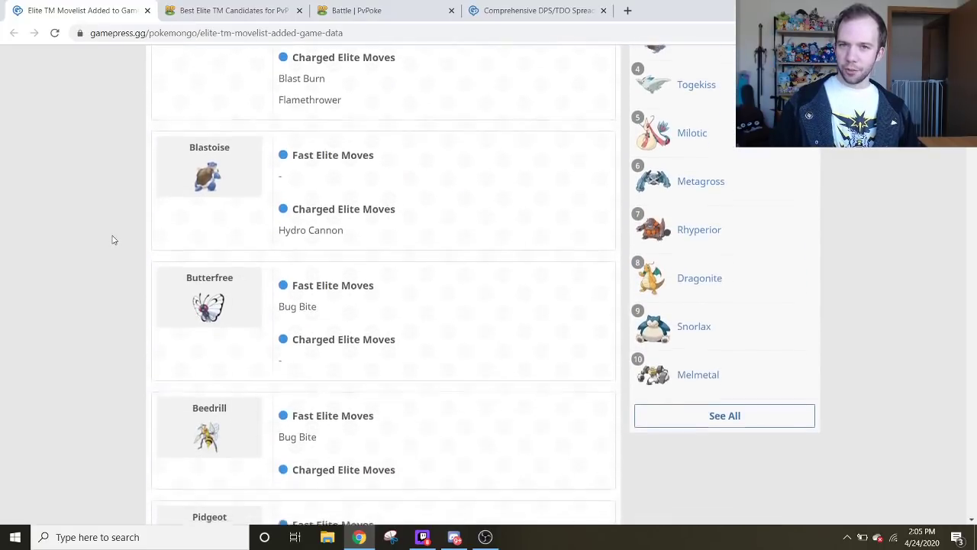
{"action": "scroll", "coordinate": [112, 239], "scroll_direction": "down", "scroll_amount": 3}
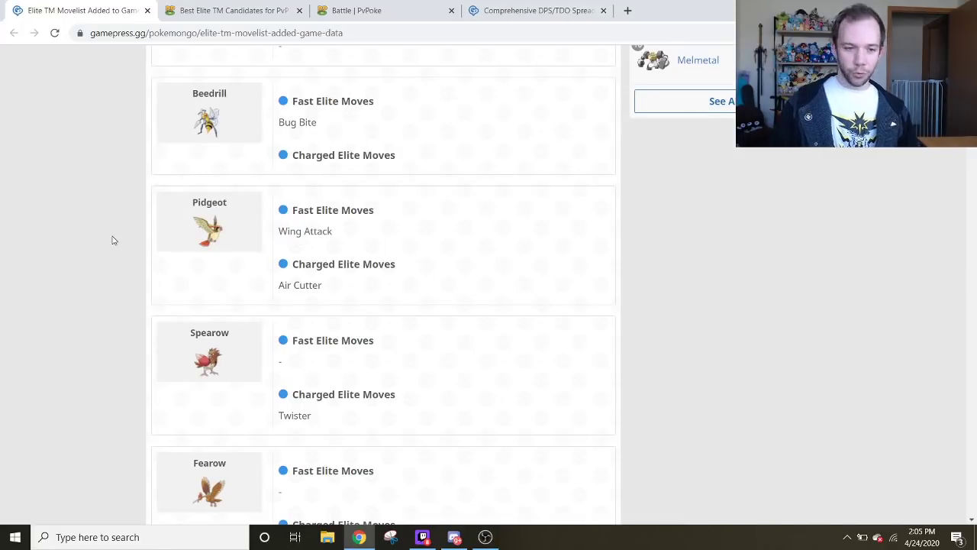
{"action": "scroll", "coordinate": [115, 280], "scroll_direction": "down", "scroll_amount": 2}
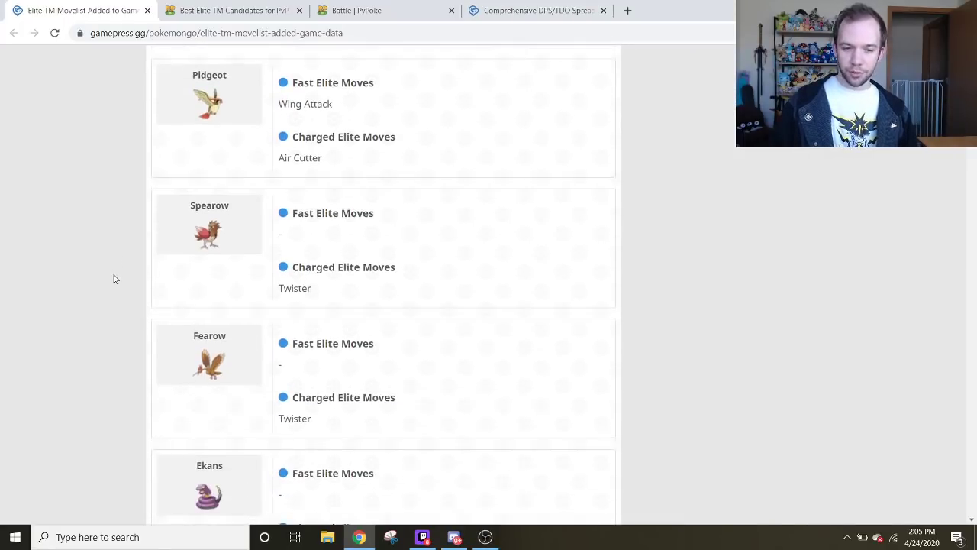
{"action": "scroll", "coordinate": [114, 279], "scroll_direction": "down", "scroll_amount": 3}
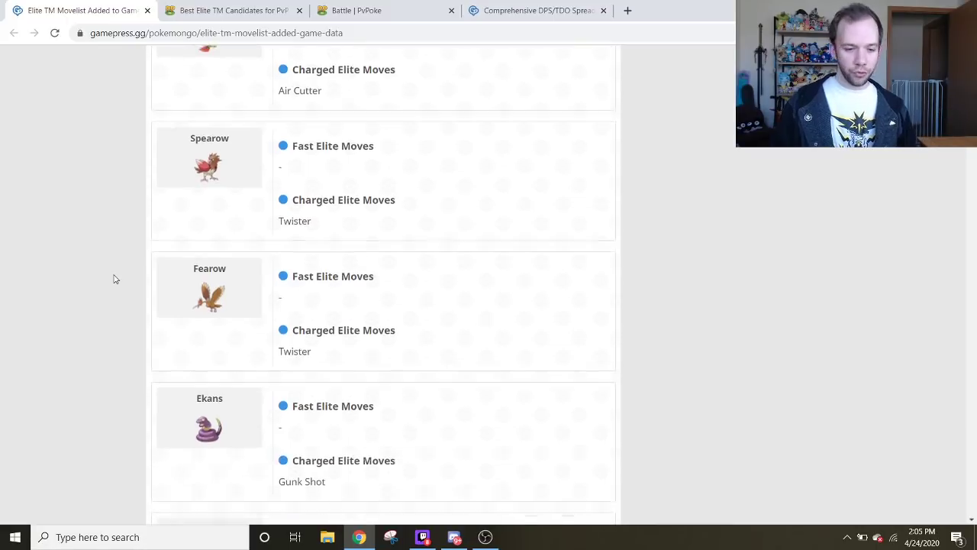
{"action": "scroll", "coordinate": [114, 280], "scroll_direction": "down", "scroll_amount": 4}
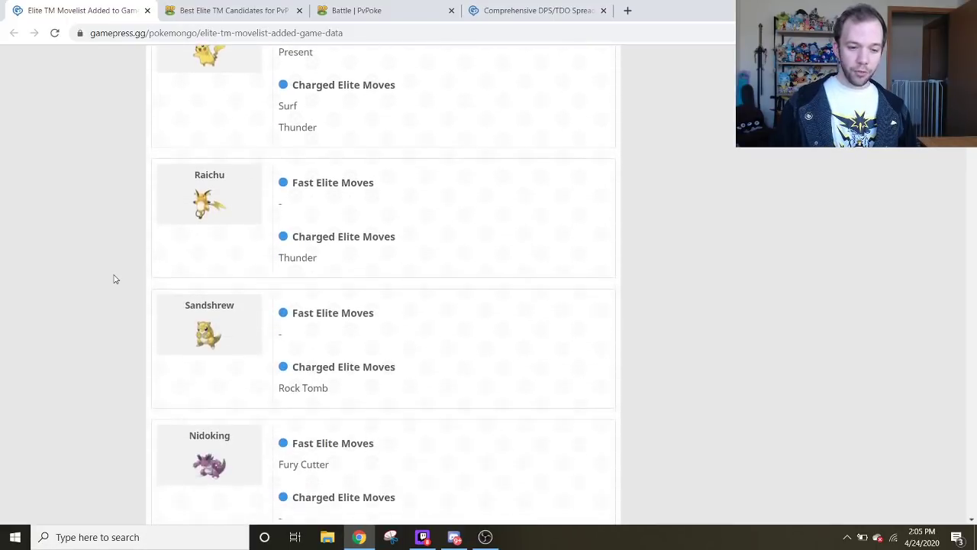
{"action": "scroll", "coordinate": [114, 279], "scroll_direction": "down", "scroll_amount": 3}
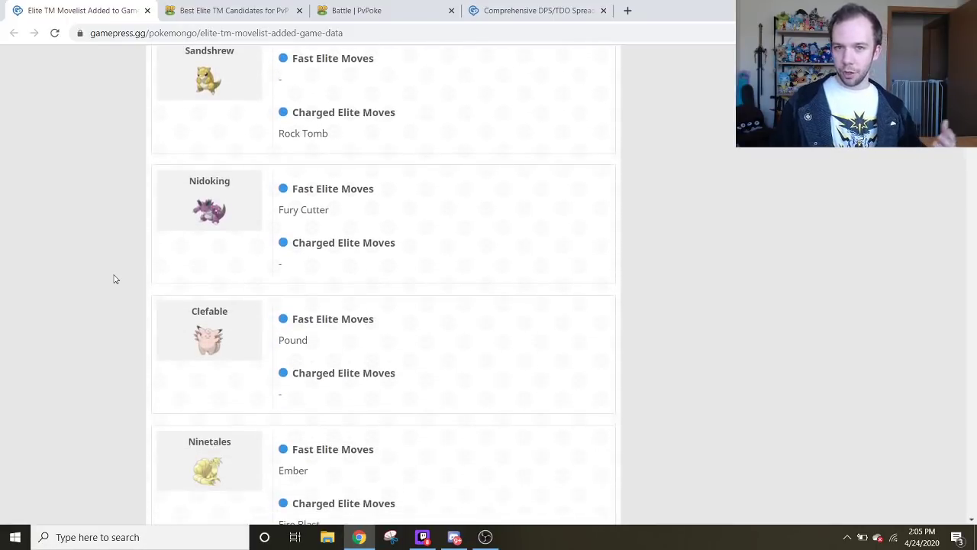
{"action": "scroll", "coordinate": [114, 280], "scroll_direction": "down", "scroll_amount": 3}
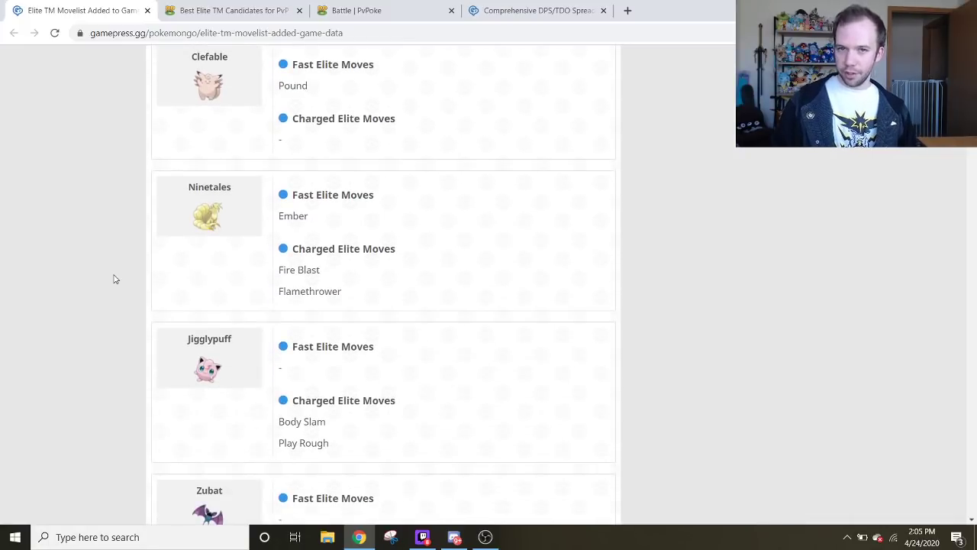
{"action": "scroll", "coordinate": [115, 280], "scroll_direction": "down", "scroll_amount": 5}
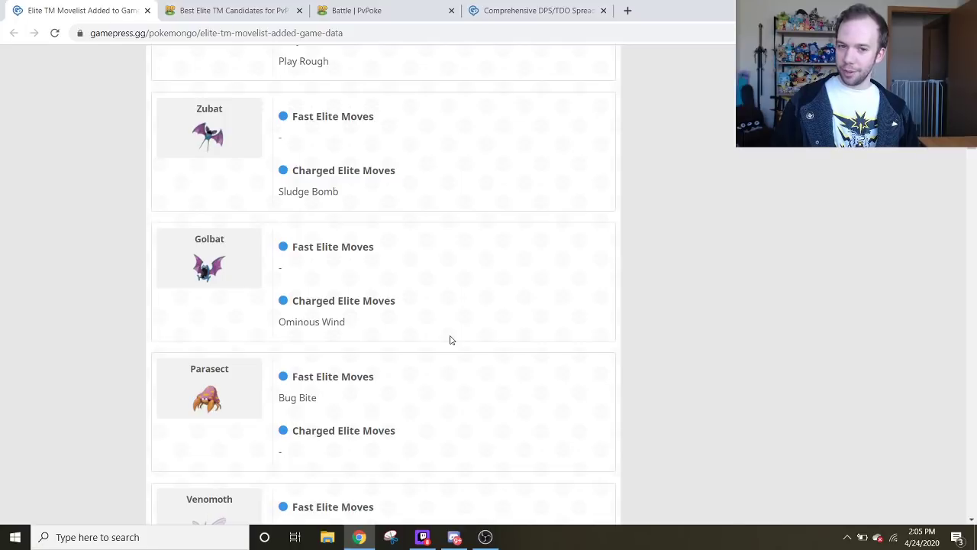
Switch to the Best Elite TM Candidates for PvP article and review its introduction and section list.
{"action": "key", "text": "ctrl+Tab"}
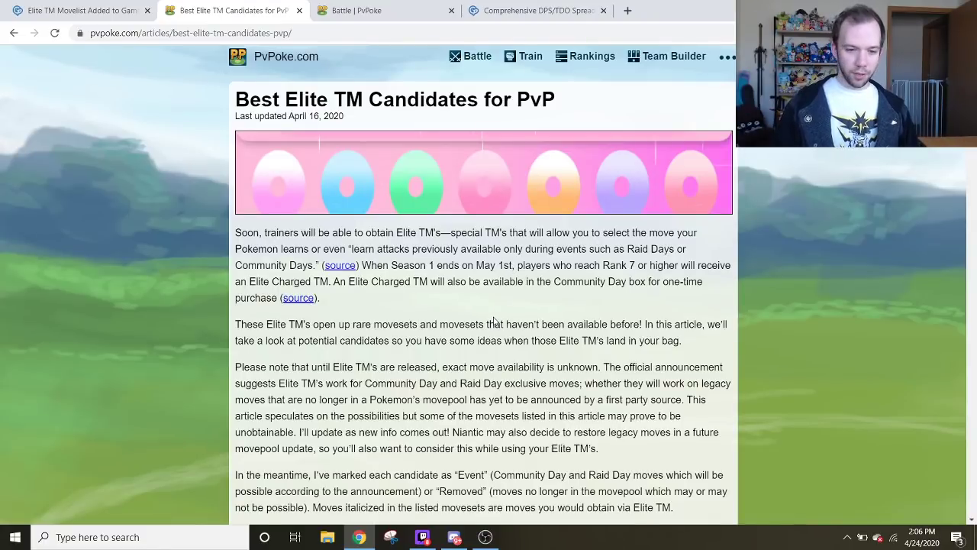
{"action": "scroll", "coordinate": [458, 305], "scroll_direction": "down", "scroll_amount": 3}
{"action": "scroll", "coordinate": [312, 313], "scroll_direction": "down", "scroll_amount": 1}
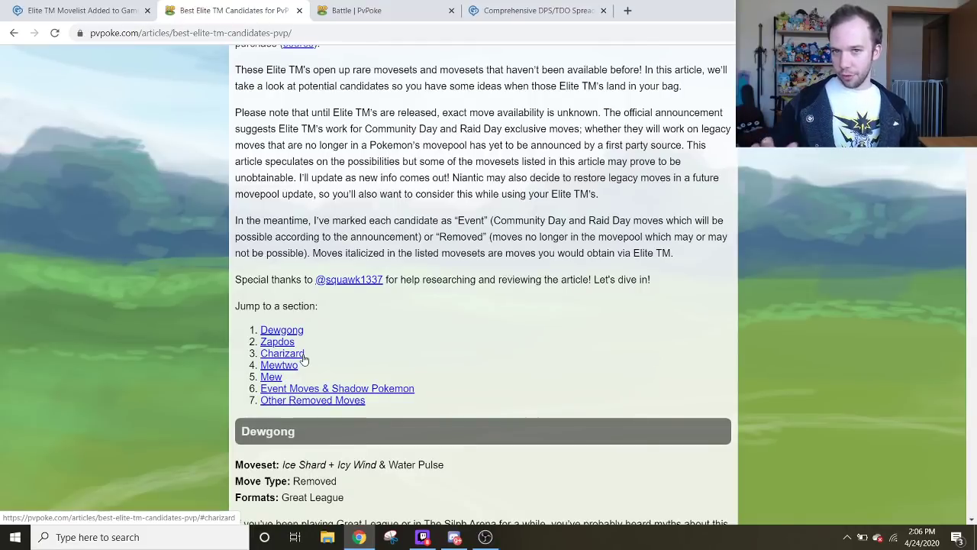
Switch to Dewgong's Great League multi-battle simulation and examine its best individual matchups and battle ratings.
{"action": "key", "text": "ctrl+Tab"}
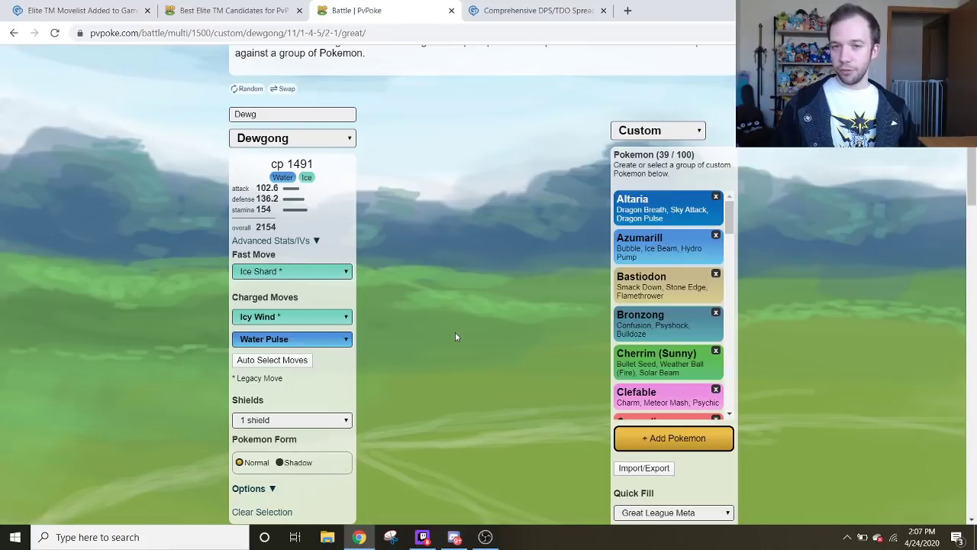
{"action": "scroll", "coordinate": [455, 336], "scroll_direction": "down", "scroll_amount": 9}
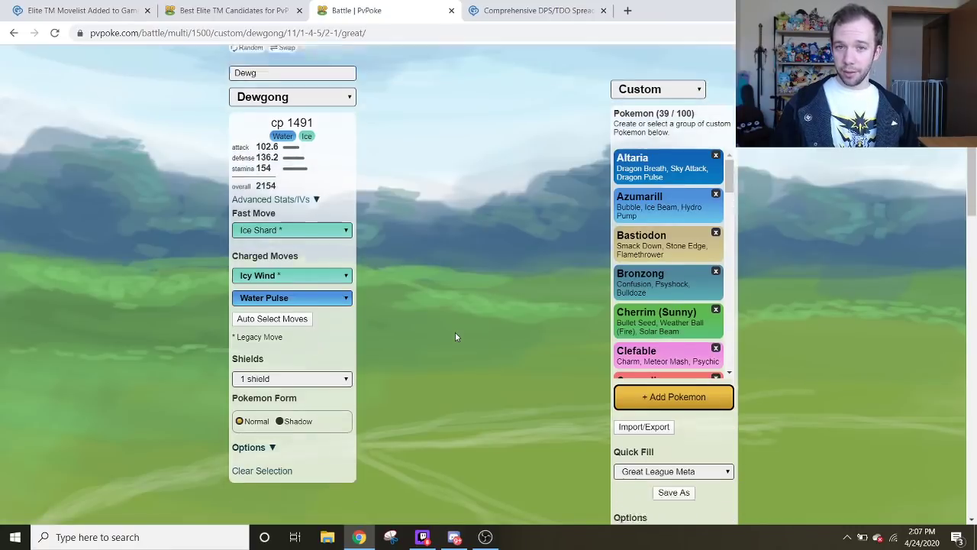
{"action": "scroll", "coordinate": [245, 290], "scroll_direction": "down", "scroll_amount": 4}
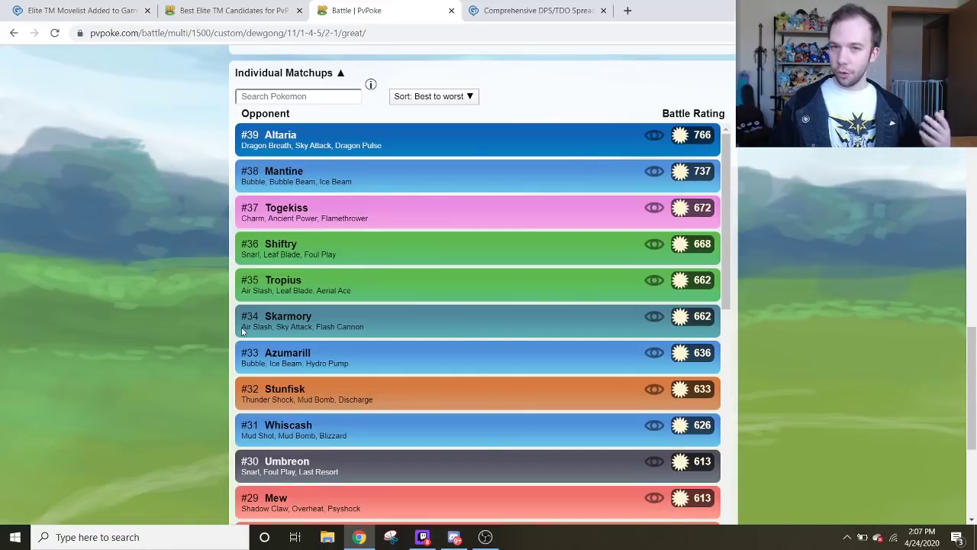
{"action": "scroll", "coordinate": [171, 324], "scroll_direction": "down", "scroll_amount": 1}
{"action": "scroll", "coordinate": [171, 325], "scroll_direction": "down", "scroll_amount": 1}
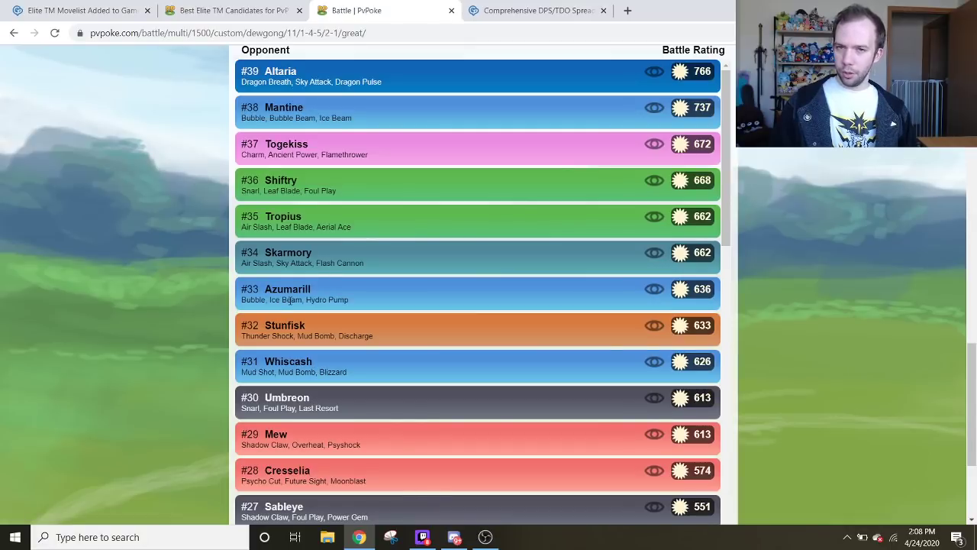
{"action": "scroll", "coordinate": [290, 299], "scroll_direction": "down", "scroll_amount": 2}
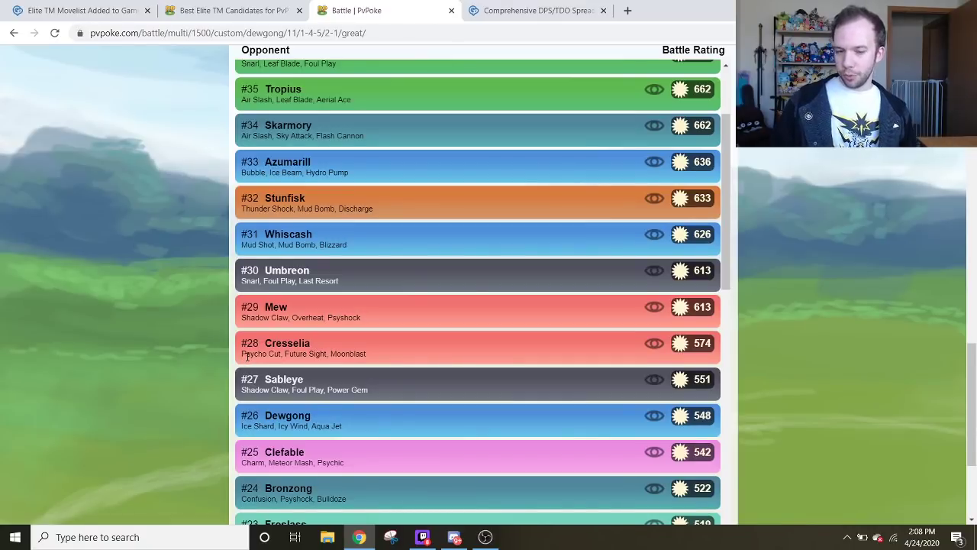
Open the detailed Dewgong vs. Azumarill battle from the individual matchups in a separate tab and view it.
{"action": "scroll", "coordinate": [229, 357], "scroll_direction": "up", "scroll_amount": 2}
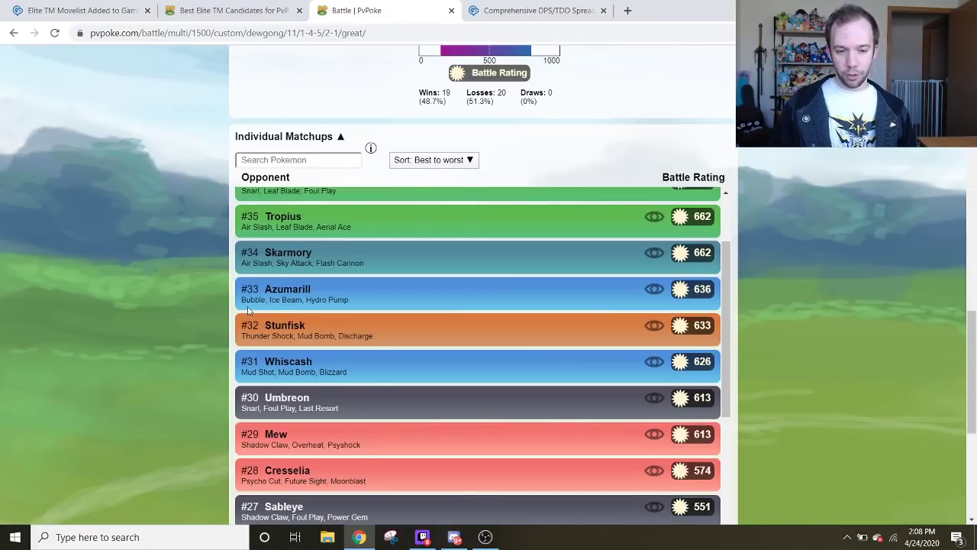
{"action": "right_click", "coordinate": [654, 289]}
{"action": "left_click", "coordinate": [690, 299]}
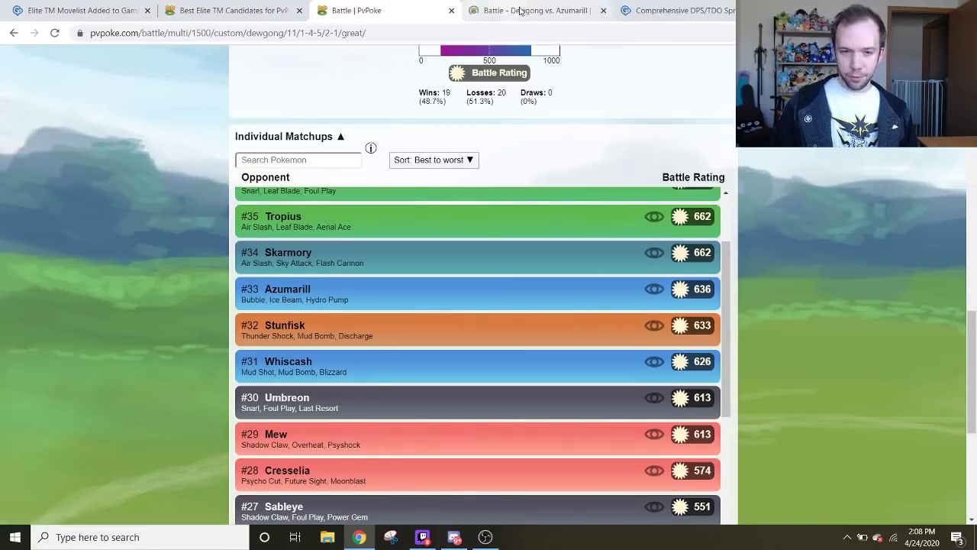
{"action": "key", "text": "ctrl+Tab"}
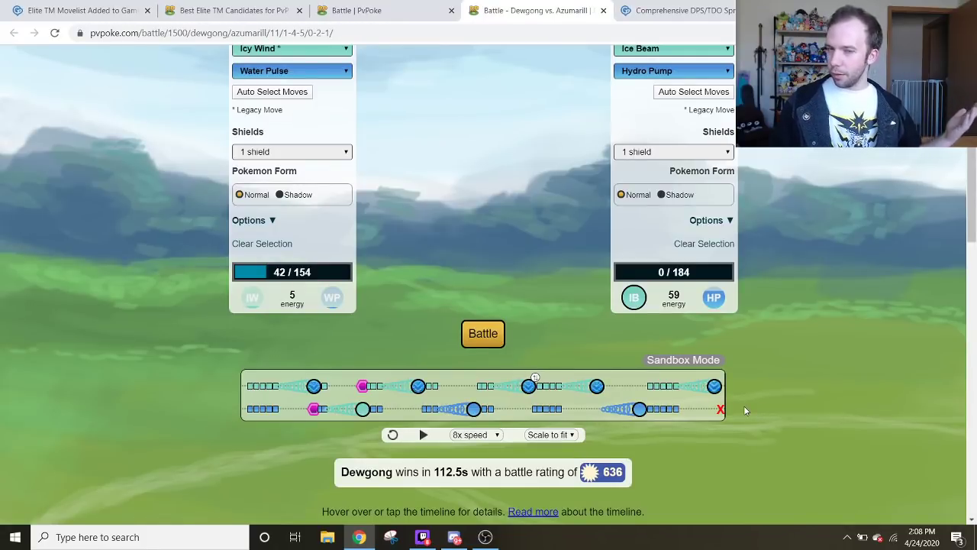
Set Azumarill's first charged move to Play Rough and check the battle result against Dewgong.
{"action": "scroll", "coordinate": [788, 308], "scroll_direction": "up", "scroll_amount": 2}
{"action": "left_click", "coordinate": [651, 176]}
{"action": "left_click", "coordinate": [661, 223]}
{"action": "scroll", "coordinate": [797, 297], "scroll_direction": "down", "scroll_amount": 4}
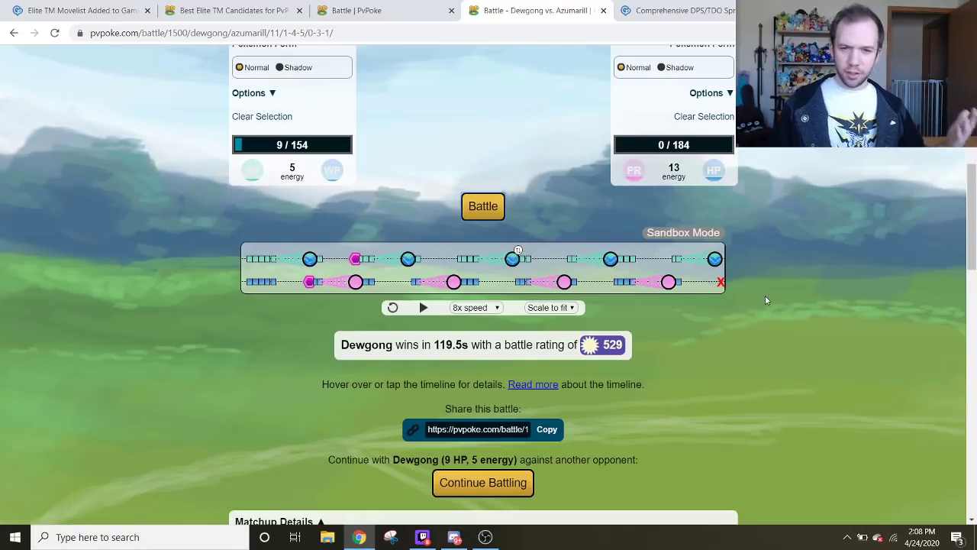
Maximize Azumarill's IVs for overall stats with the level cap of 40 and rerun the battle against Dewgong.
{"action": "scroll", "coordinate": [765, 296], "scroll_direction": "up", "scroll_amount": 5}
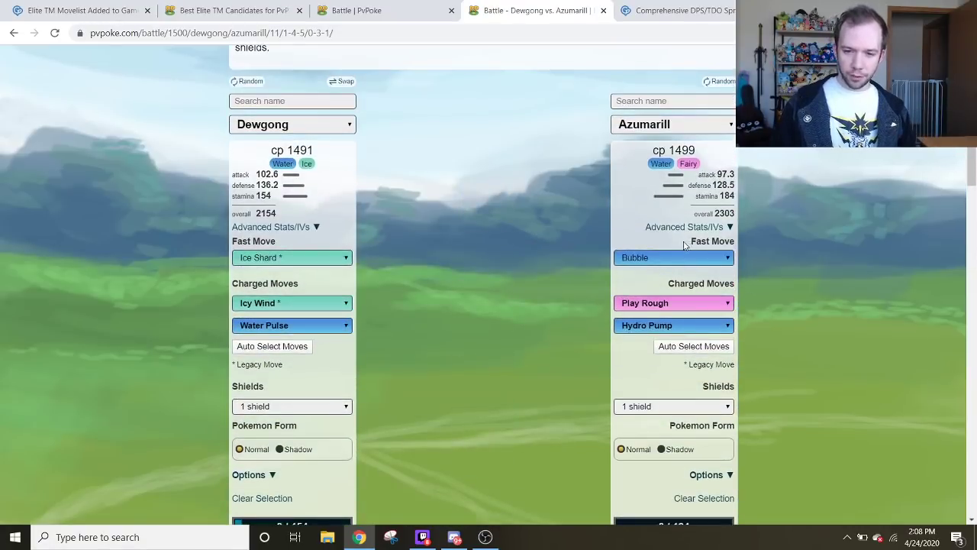
{"action": "left_click", "coordinate": [672, 228]}
{"action": "left_click", "coordinate": [666, 319]}
{"action": "scroll", "coordinate": [599, 222], "scroll_direction": "down", "scroll_amount": 1}
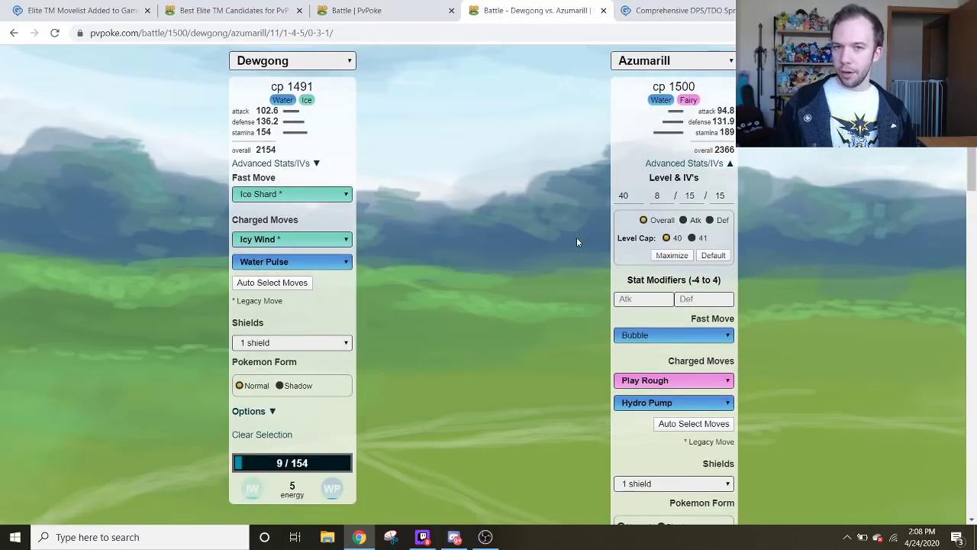
{"action": "scroll", "coordinate": [466, 298], "scroll_direction": "down", "scroll_amount": 2}
{"action": "scroll", "coordinate": [477, 305], "scroll_direction": "up", "scroll_amount": 1}
{"action": "scroll", "coordinate": [540, 300], "scroll_direction": "up", "scroll_amount": 1}
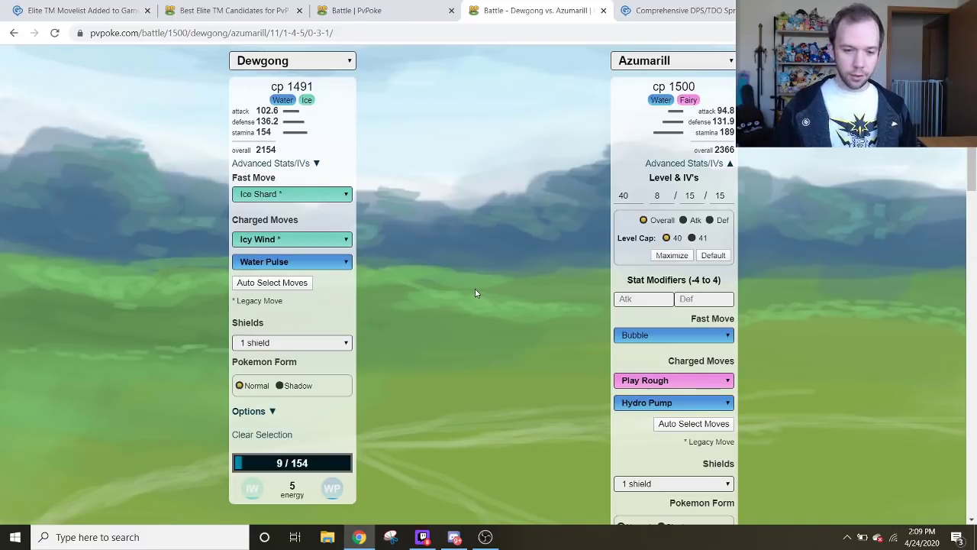
{"action": "scroll", "coordinate": [510, 311], "scroll_direction": "down", "scroll_amount": 5}
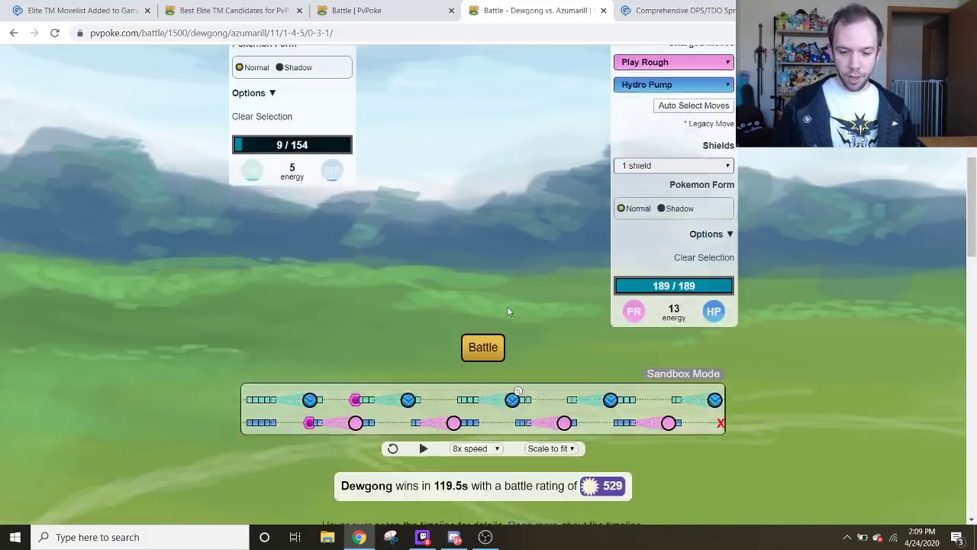
{"action": "left_click", "coordinate": [500, 339]}
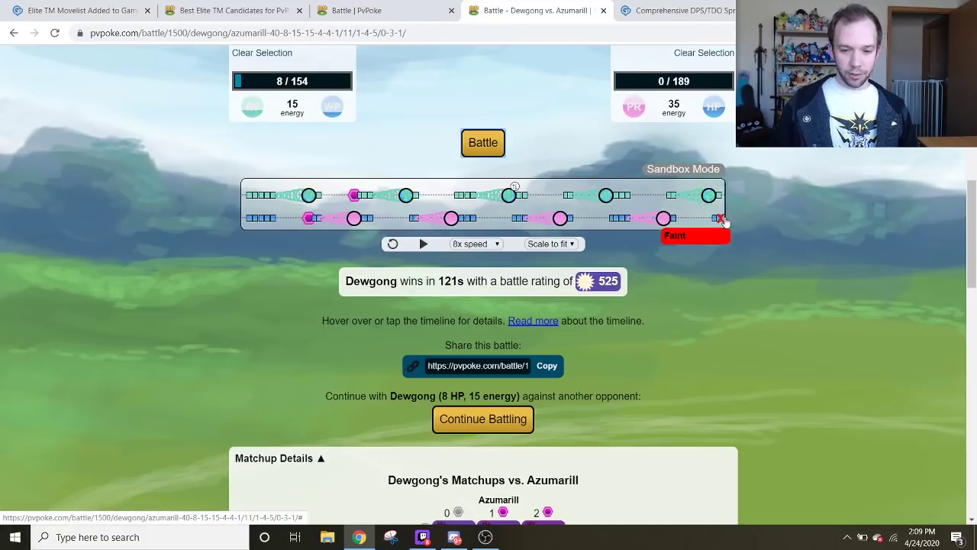
Review both movesets and the shield-by-shield matchup grid for Dewgong against Azumarill.
{"action": "scroll", "coordinate": [751, 238], "scroll_direction": "up", "scroll_amount": 4}
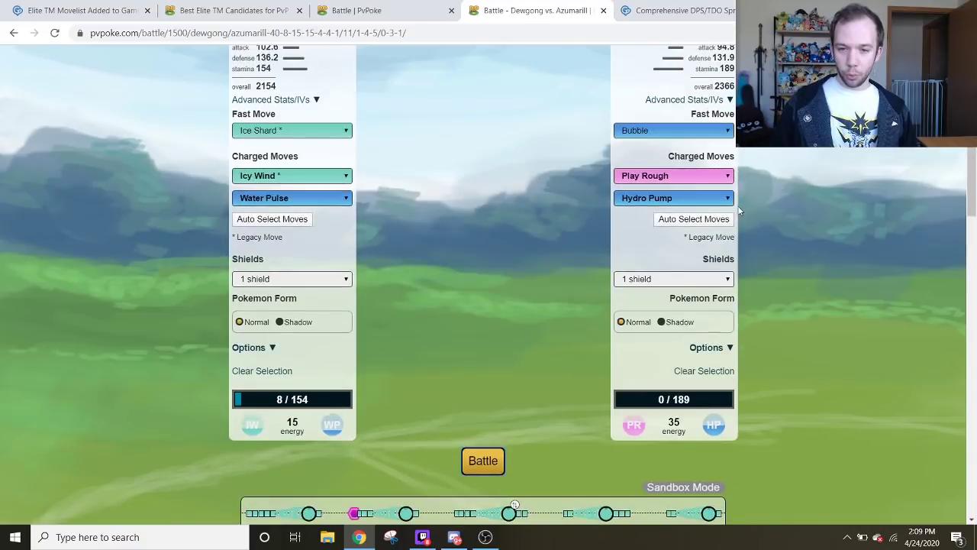
{"action": "scroll", "coordinate": [748, 244], "scroll_direction": "down", "scroll_amount": 2}
{"action": "scroll", "coordinate": [747, 251], "scroll_direction": "down", "scroll_amount": 5}
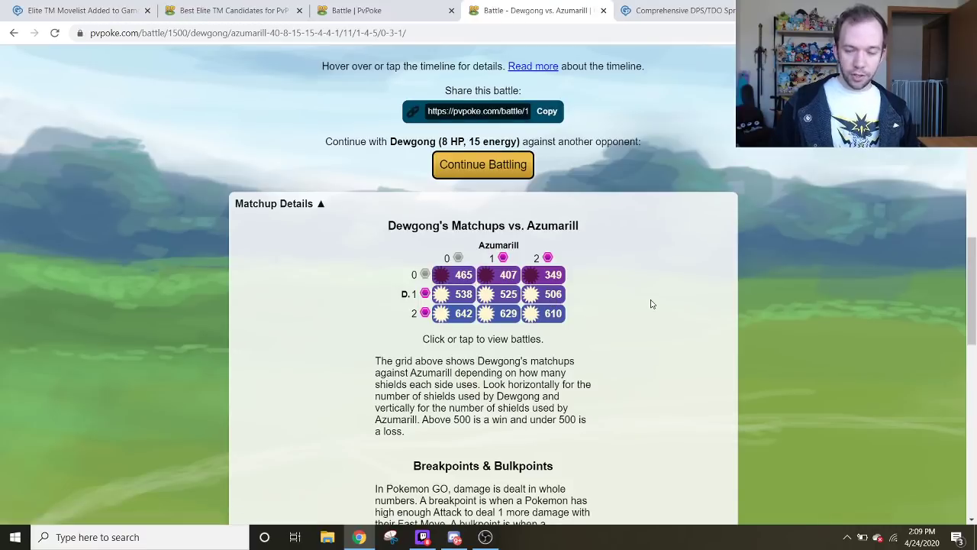
{"action": "scroll", "coordinate": [651, 304], "scroll_direction": "up", "scroll_amount": 15}
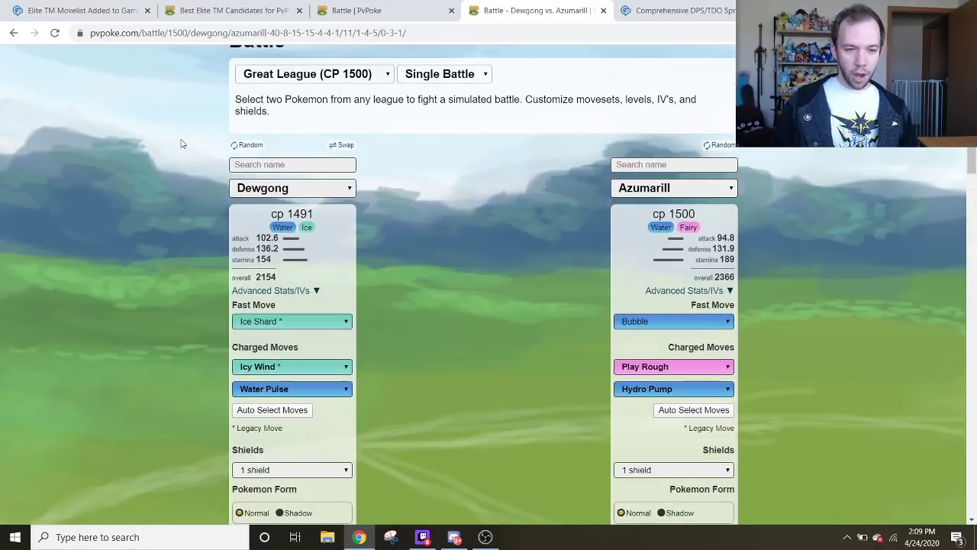
{"action": "scroll", "coordinate": [174, 182], "scroll_direction": "down", "scroll_amount": 1}
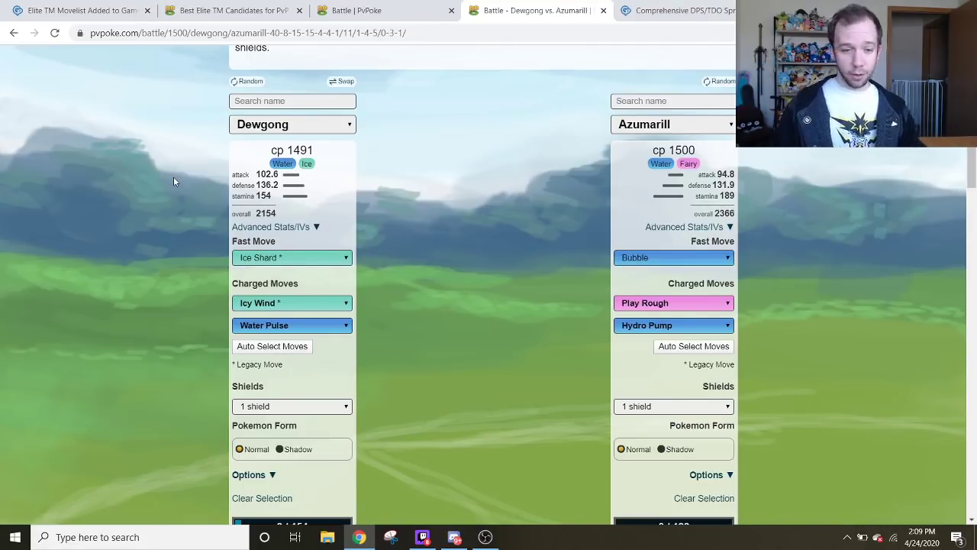
Close the Azumarill battle and examine Dewgong's lower-rated matchups in the multi-battle results, down to the worst opponents.
{"action": "key", "text": "ctrl+w"}
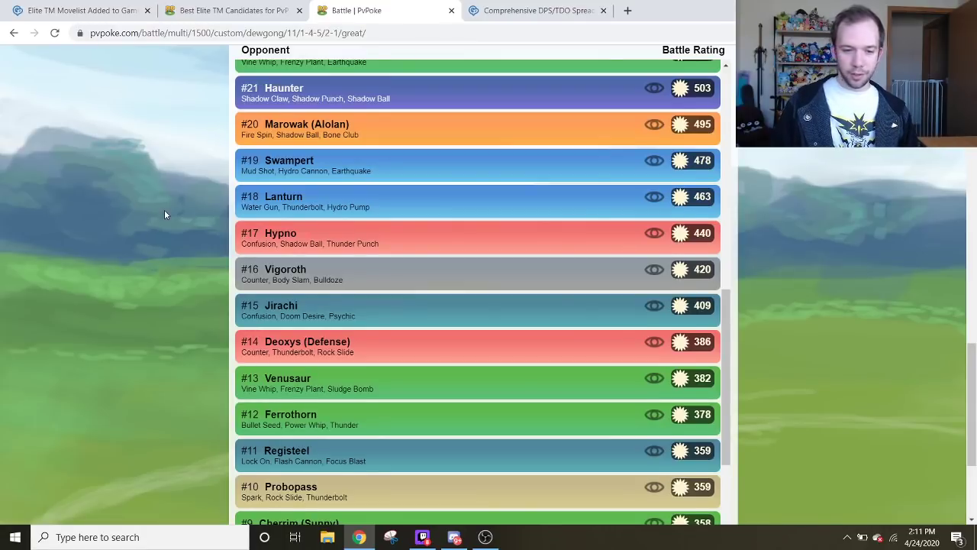
{"action": "scroll", "coordinate": [164, 215], "scroll_direction": "down", "scroll_amount": 1}
{"action": "scroll", "coordinate": [194, 247], "scroll_direction": "down", "scroll_amount": 1}
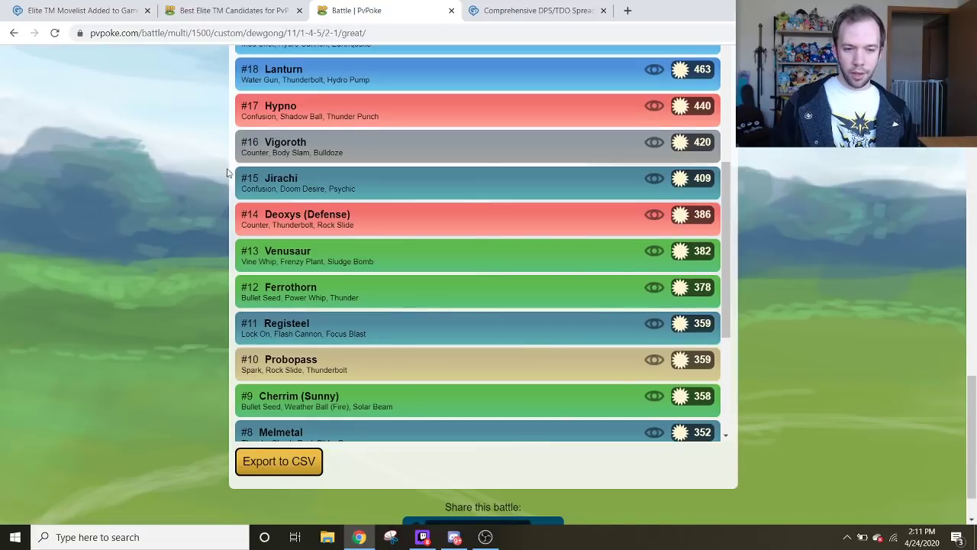
{"action": "scroll", "coordinate": [442, 318], "scroll_direction": "down", "scroll_amount": 3}
{"action": "scroll", "coordinate": [438, 326], "scroll_direction": "down", "scroll_amount": 1}
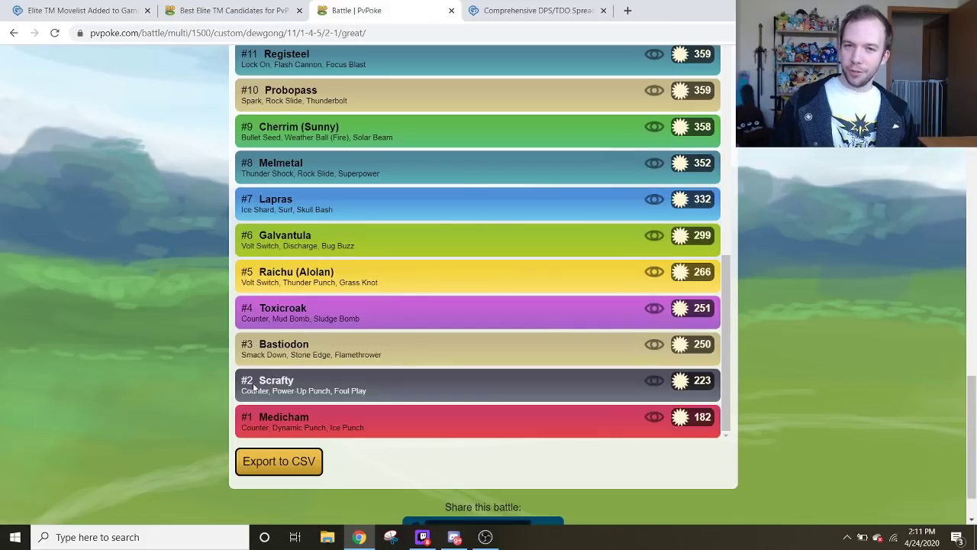
{"action": "scroll", "coordinate": [191, 323], "scroll_direction": "up", "scroll_amount": 1}
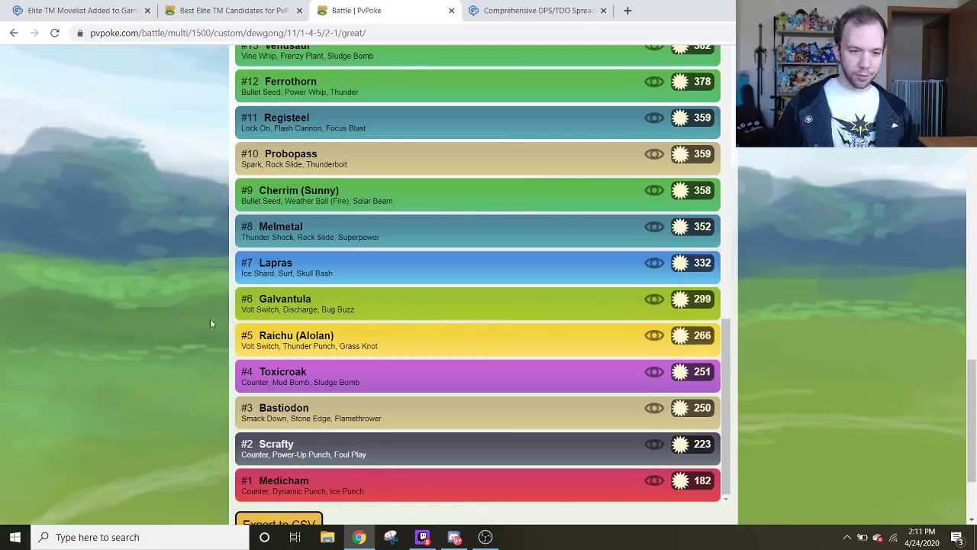
{"action": "scroll", "coordinate": [191, 313], "scroll_direction": "up", "scroll_amount": 1}
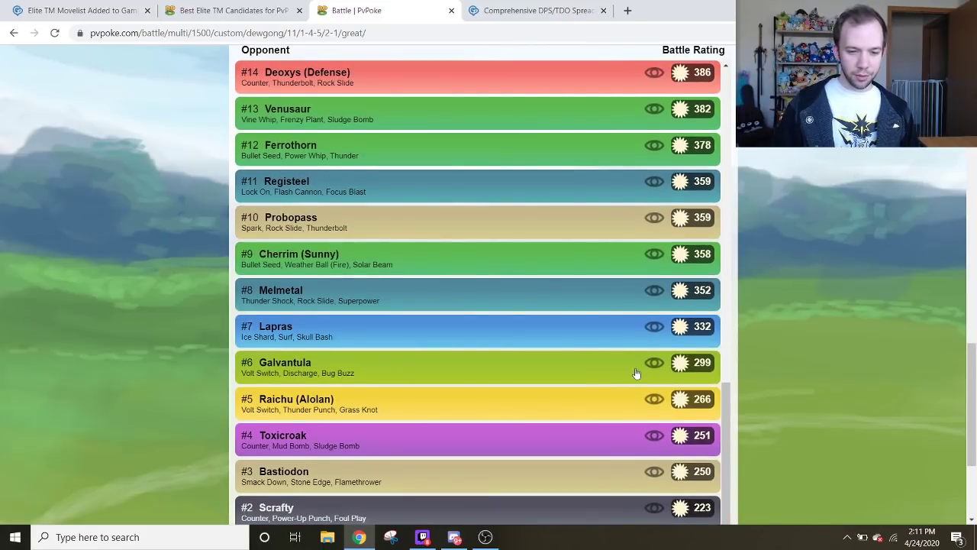
{"action": "scroll", "coordinate": [638, 375], "scroll_direction": "up", "scroll_amount": 1}
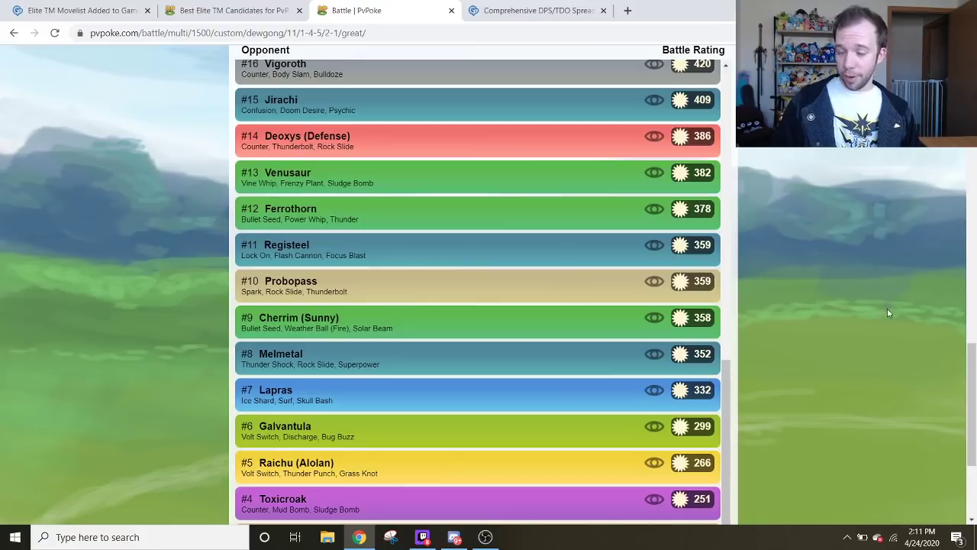
Return to the Thunder Shock Zapdos multi-battle and examine its individual matchups against the Great League meta.
{"action": "scroll", "coordinate": [867, 310], "scroll_direction": "up", "scroll_amount": 15}
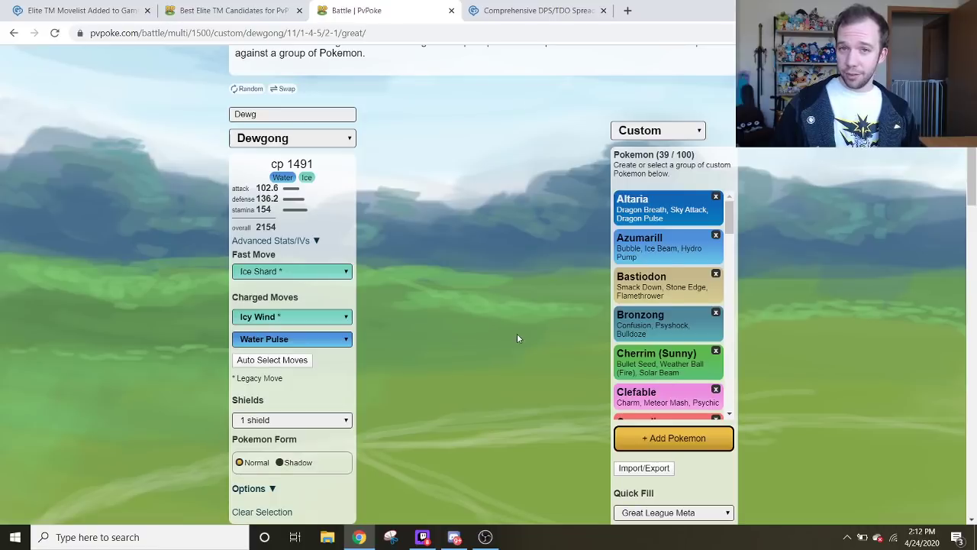
{"action": "key", "text": "alt+Left"}
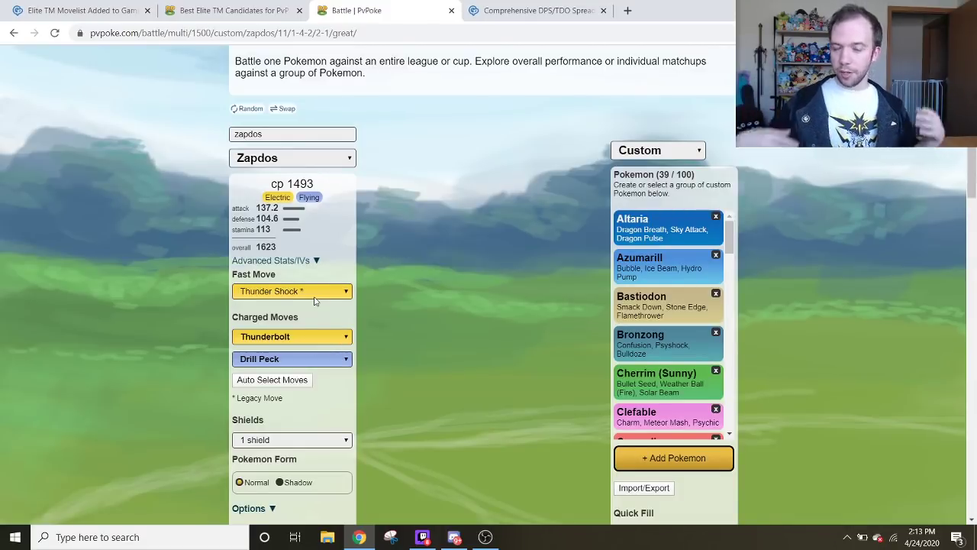
{"action": "scroll", "coordinate": [812, 340], "scroll_direction": "down", "scroll_amount": 10}
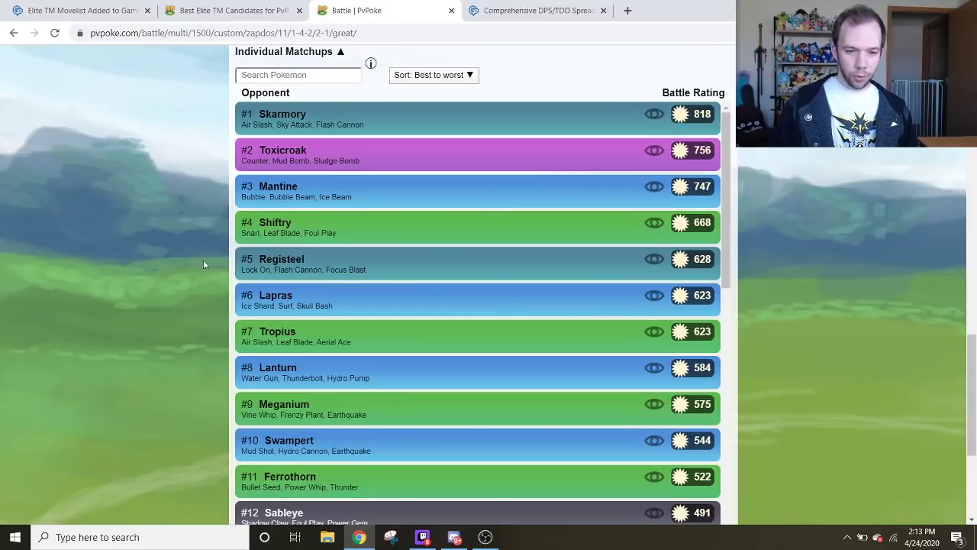
{"action": "scroll", "coordinate": [172, 307], "scroll_direction": "down", "scroll_amount": 3}
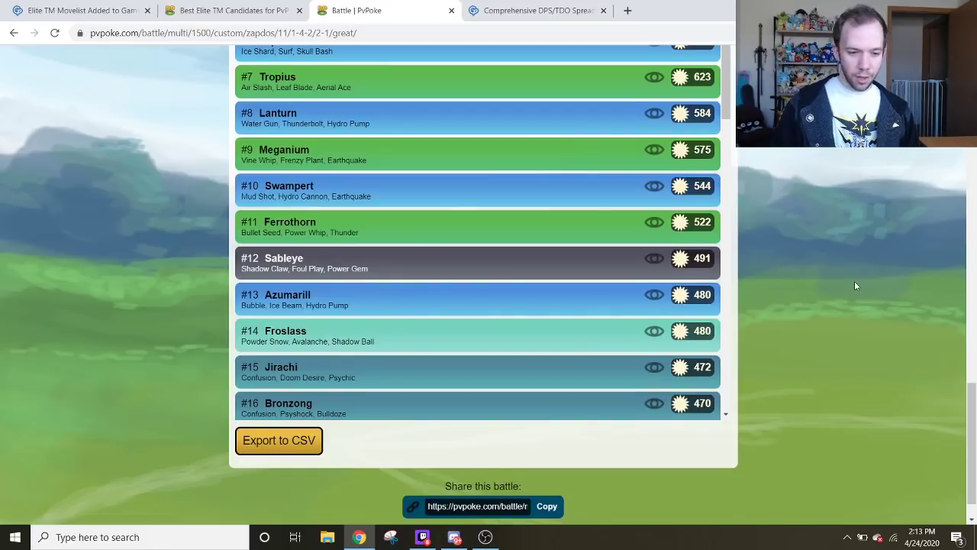
{"action": "scroll", "coordinate": [855, 286], "scroll_direction": "up", "scroll_amount": 4}
{"action": "scroll", "coordinate": [855, 284], "scroll_direction": "up", "scroll_amount": 10}
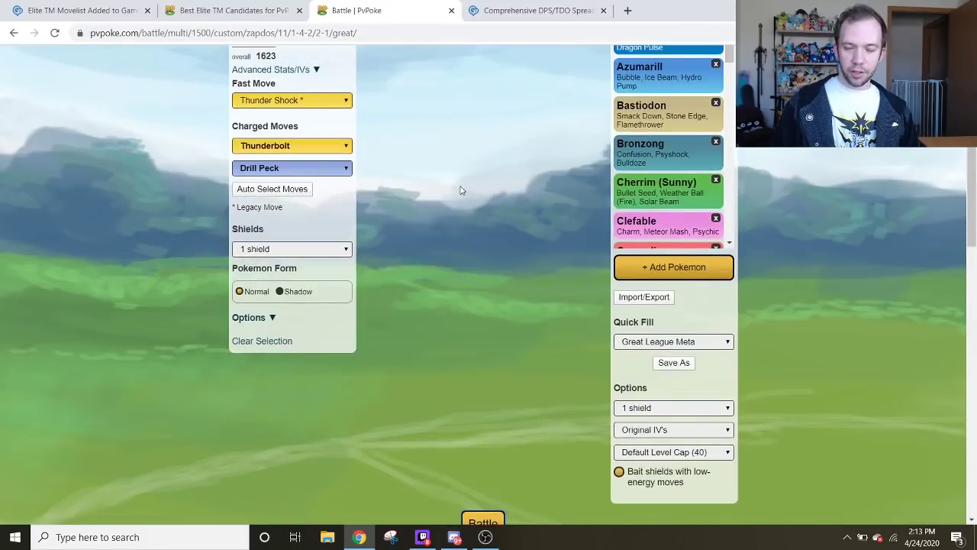
Set Zapdos to its Shadow form, rerun the Great League multi-battle, and review its matchups and stats.
{"action": "scroll", "coordinate": [450, 191], "scroll_direction": "up", "scroll_amount": 1}
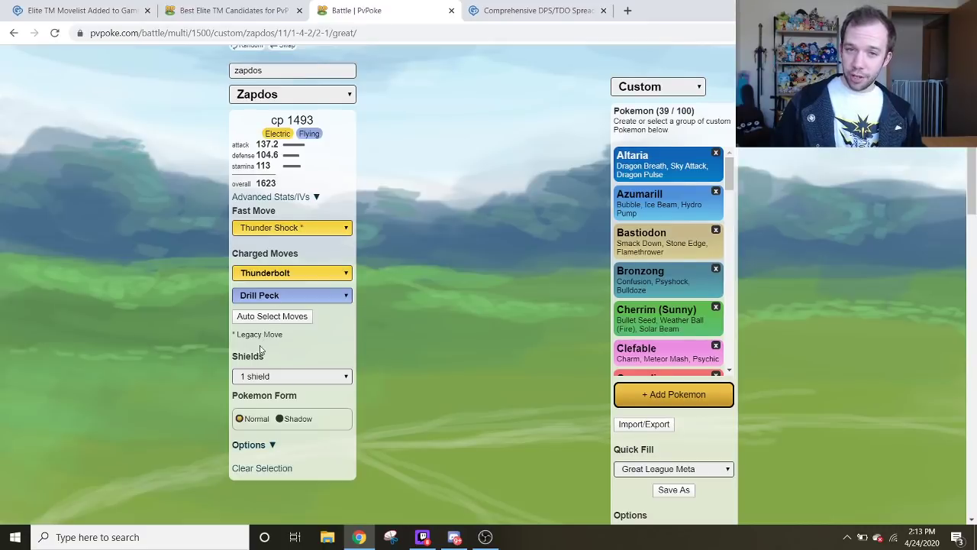
{"action": "left_click", "coordinate": [279, 419]}
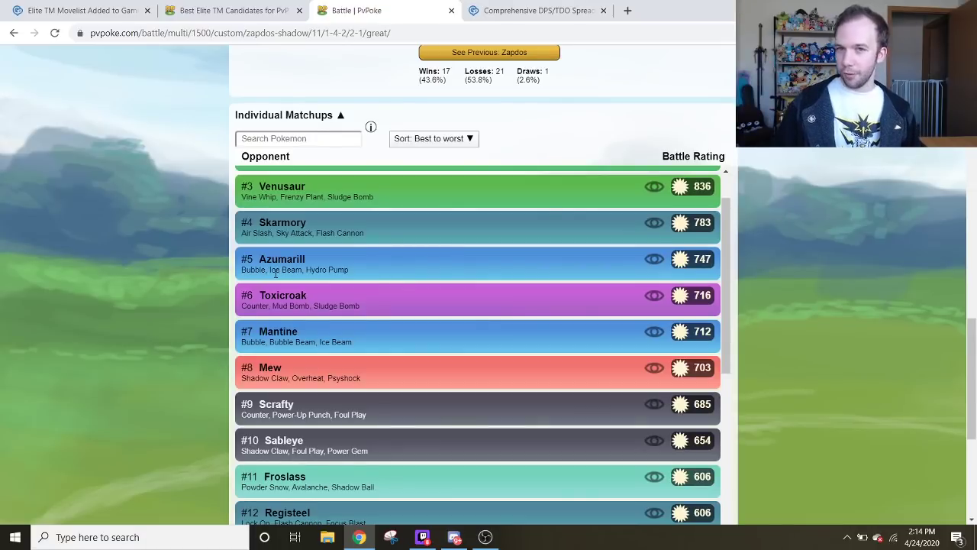
{"action": "scroll", "coordinate": [186, 226], "scroll_direction": "up", "scroll_amount": 15}
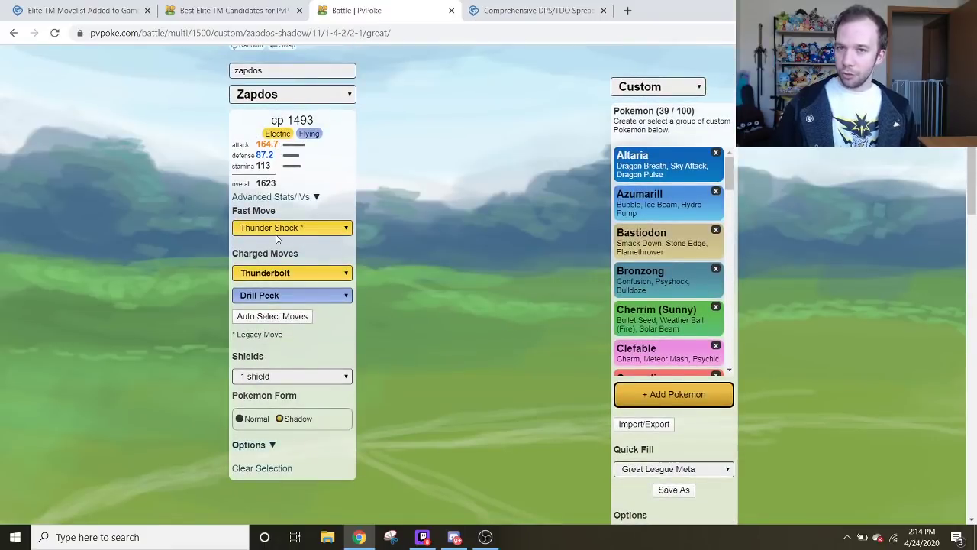
{"action": "scroll", "coordinate": [450, 289], "scroll_direction": "down", "scroll_amount": 1}
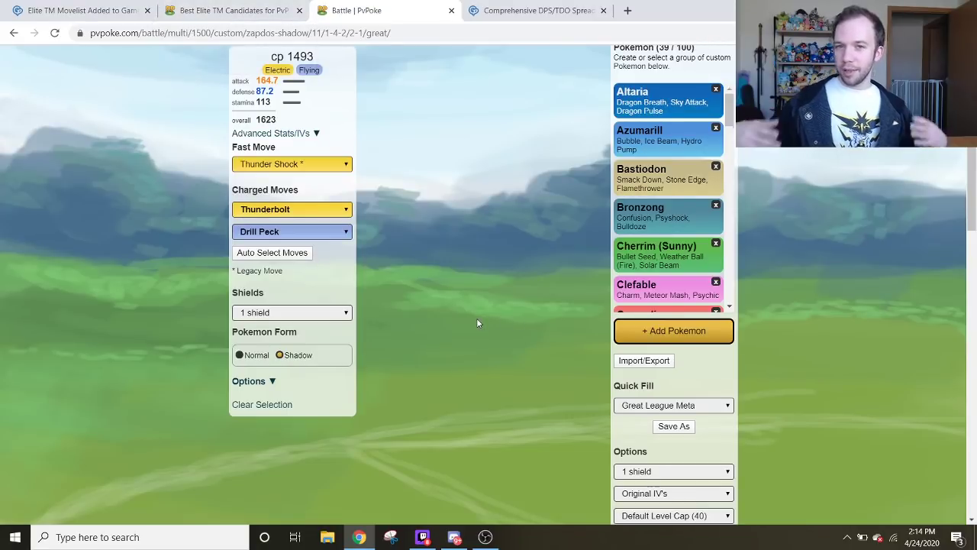
{"action": "scroll", "coordinate": [478, 323], "scroll_direction": "up", "scroll_amount": 1}
{"action": "scroll", "coordinate": [477, 322], "scroll_direction": "up", "scroll_amount": 1}
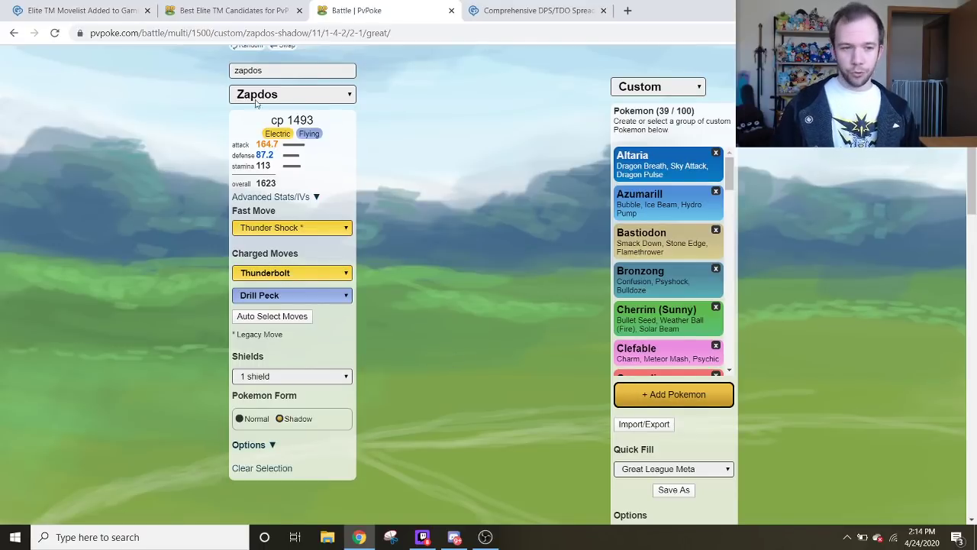
Check the GamePress Elite TM movelist, then return to PvPoke to examine Shadow Zapdos's mid-ranked matchups.
{"action": "left_click", "coordinate": [73, 10]}
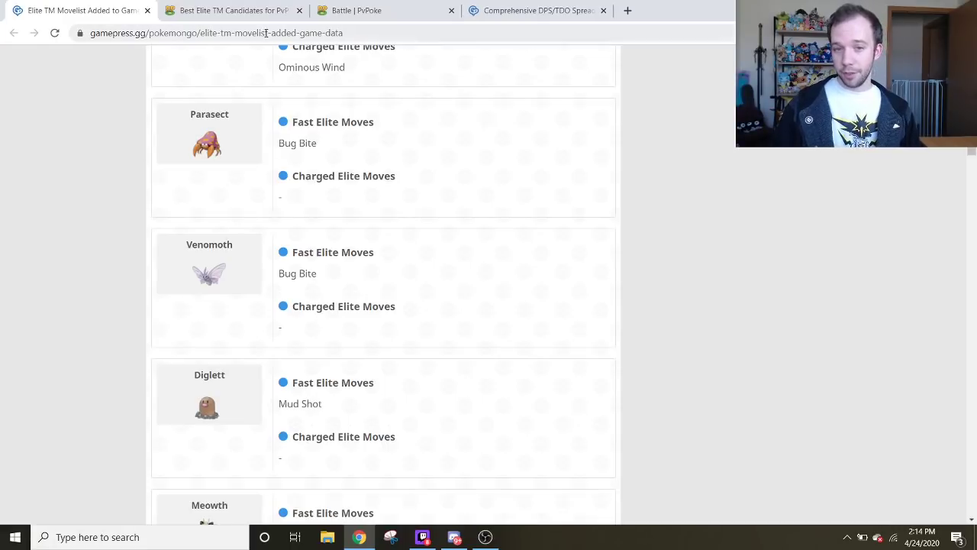
{"action": "left_click", "coordinate": [353, 11]}
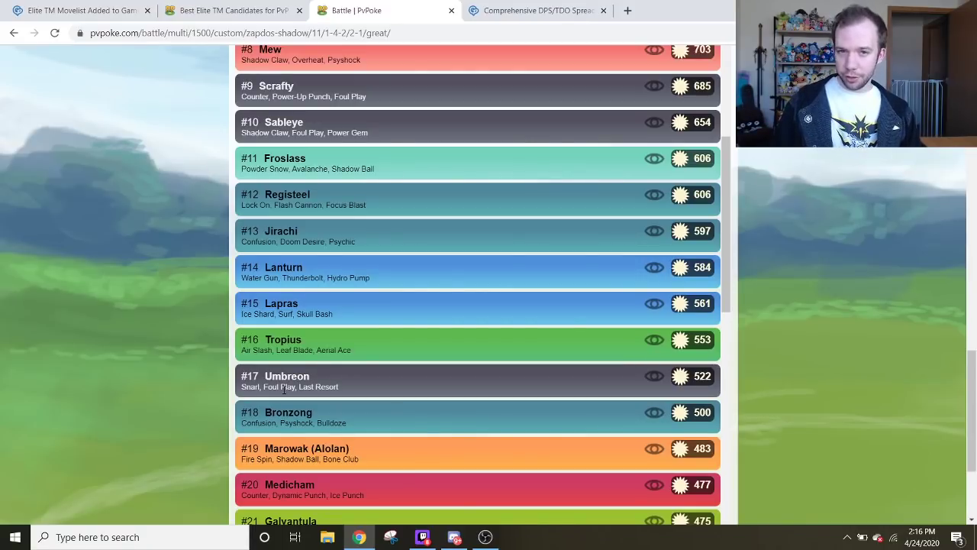
{"action": "scroll", "coordinate": [468, 323], "scroll_direction": "up", "scroll_amount": 2}
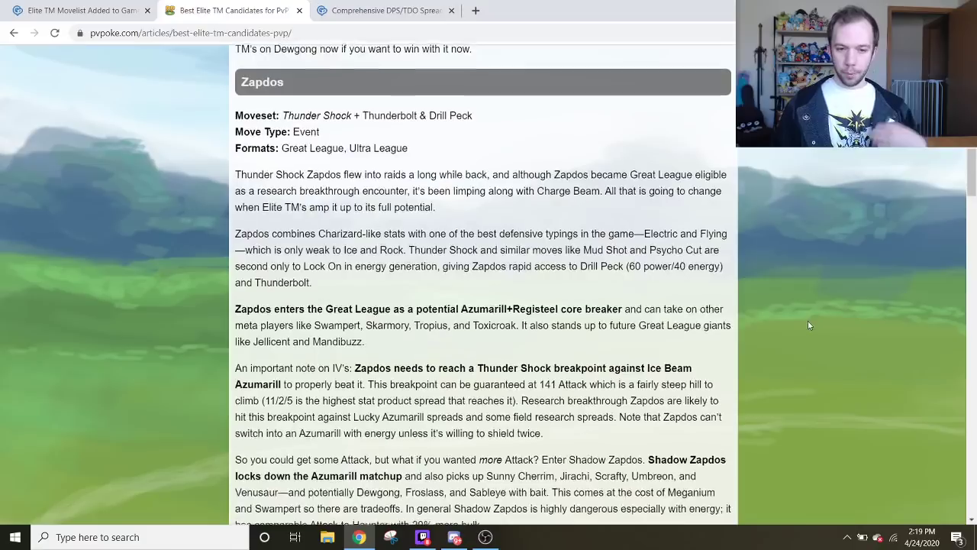
Read the Zapdos section of the Best Elite TM Candidates article, including the IV and Shadow Zapdos notes.
{"action": "scroll", "coordinate": [803, 321], "scroll_direction": "down", "scroll_amount": 1}
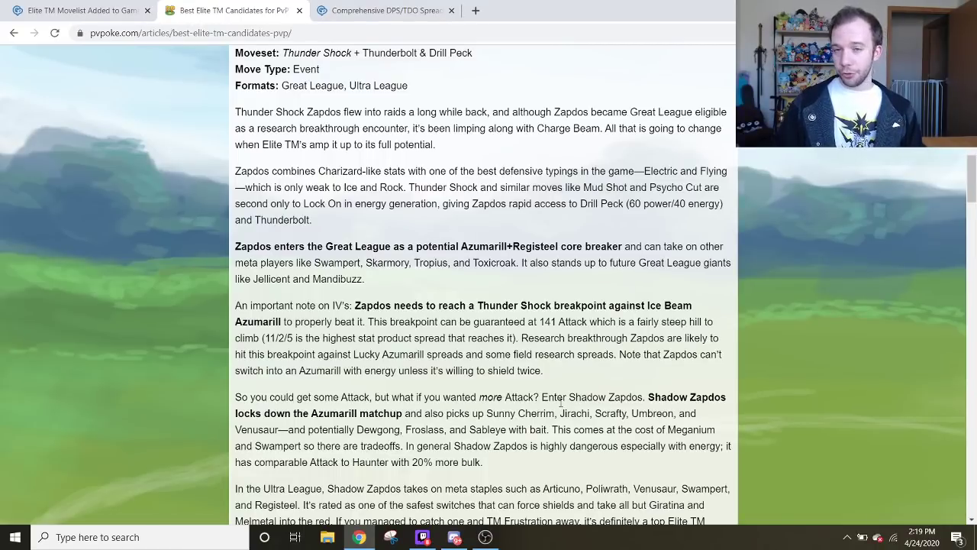
{"action": "scroll", "coordinate": [394, 431], "scroll_direction": "down", "scroll_amount": 1}
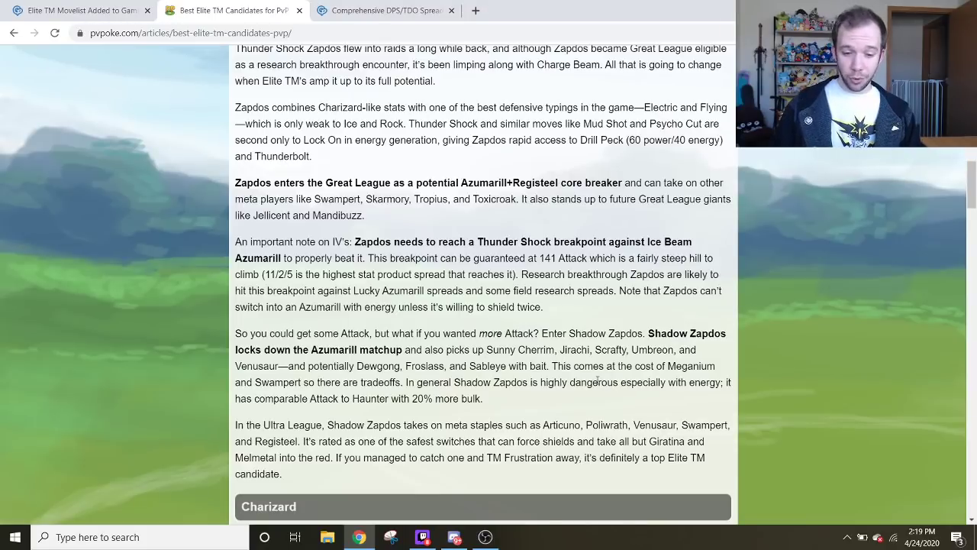
{"action": "scroll", "coordinate": [873, 377], "scroll_direction": "down", "scroll_amount": 10}
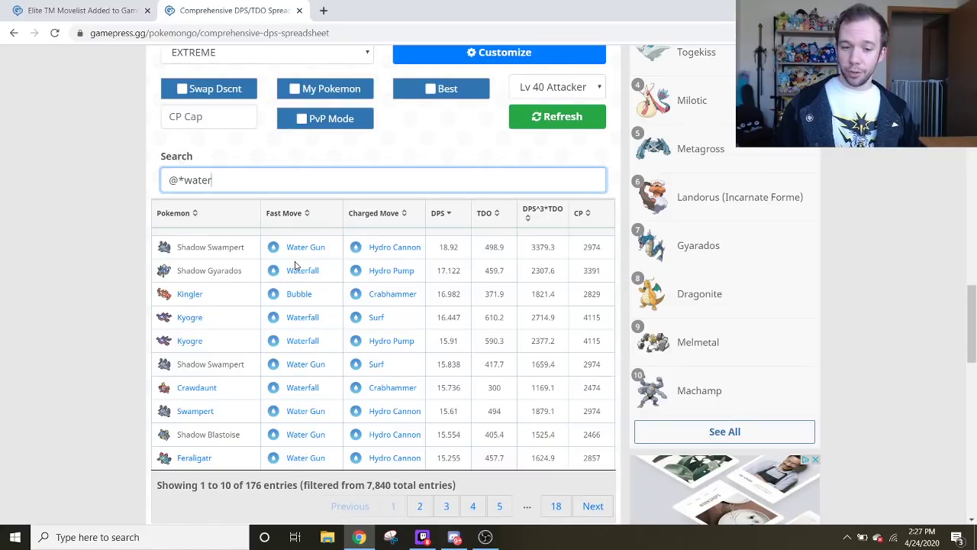
Filter the DPS spreadsheet with @*grass to compare attackers using Grass-type movesets.
{"action": "key", "text": "BackSpace"}
{"action": "key", "text": "BackSpace"}
{"action": "key", "text": "BackSpace"}
{"action": "key", "text": "BackSpace"}
{"action": "key", "text": "BackSpace"}
{"action": "type", "text": "grass"}
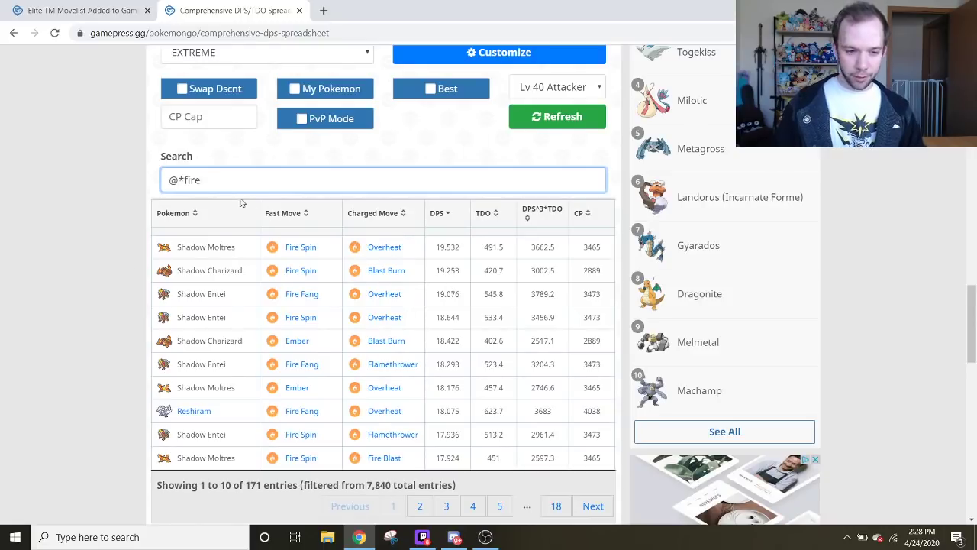
Filter the DPS spreadsheet with @*flying to compare attackers using Flying-type movesets.
{"action": "key", "text": "BackSpace"}
{"action": "key", "text": "BackSpace"}
{"action": "key", "text": "BackSpace"}
{"action": "type", "text": "lying"}
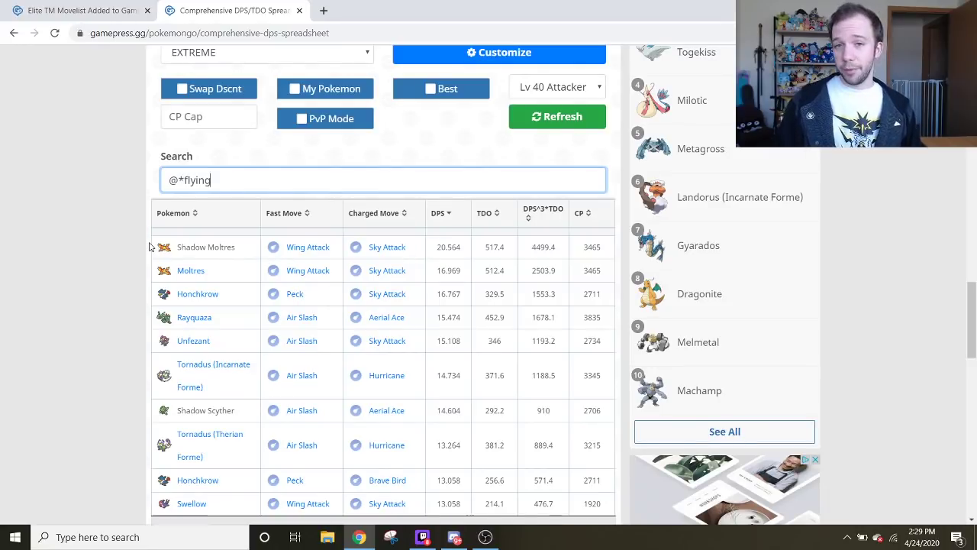
Filter the DPS spreadsheet with @*dragon and then @*steel to compare Dragon-type and Steel-type attackers.
{"action": "key", "text": "ctrl+BackSpace"}
{"action": "type", "text": "dragon"}
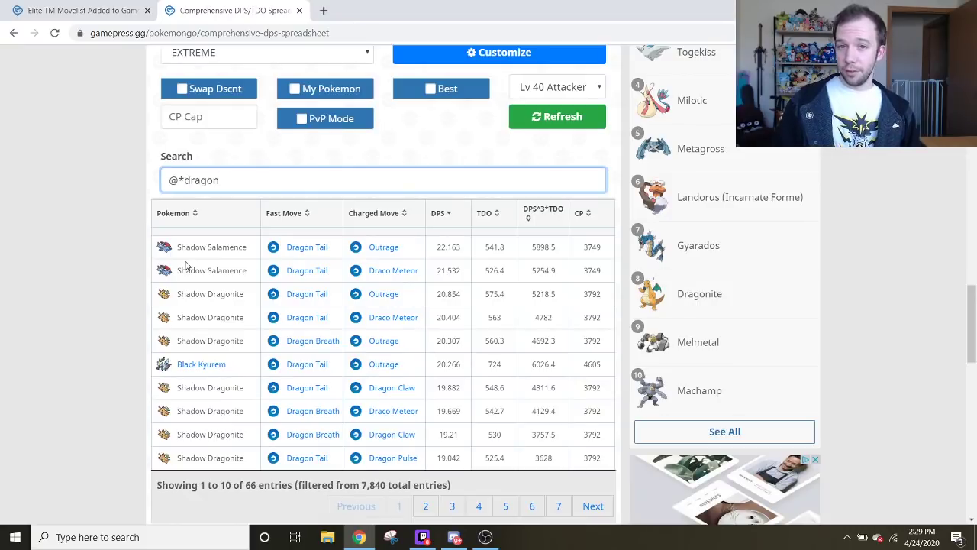
{"action": "key", "text": "ctrl+BackSpace"}
{"action": "type", "text": "steel"}
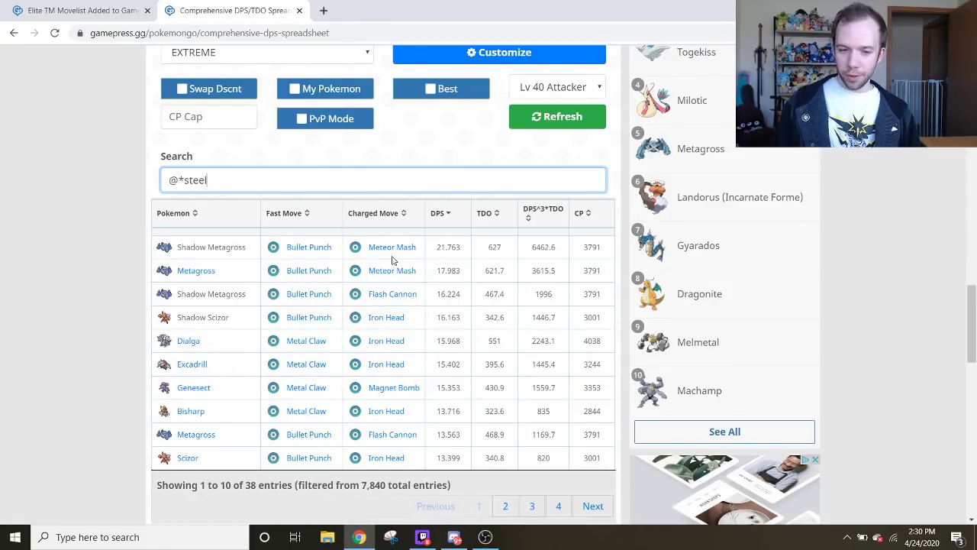